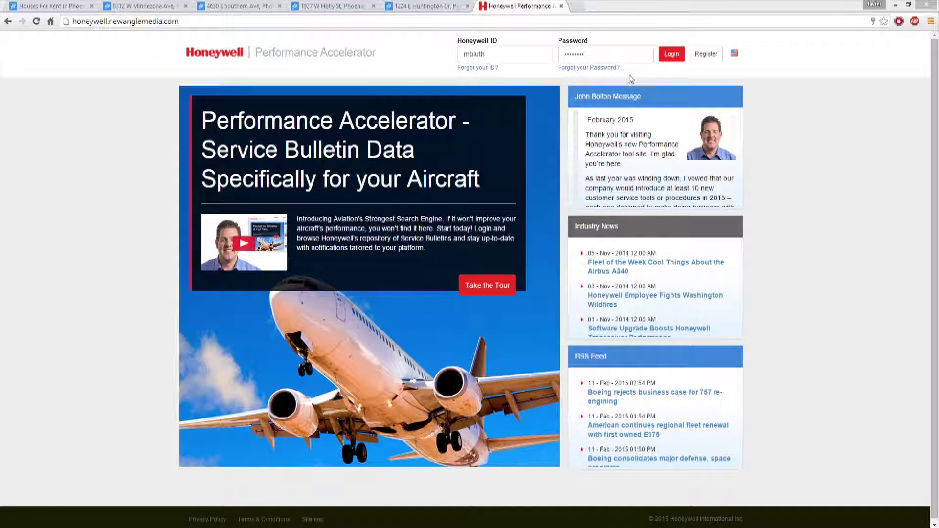
# - Log in with the Honeywell ID to load the My Fleet dashboard
pyautogui.click(676, 64)
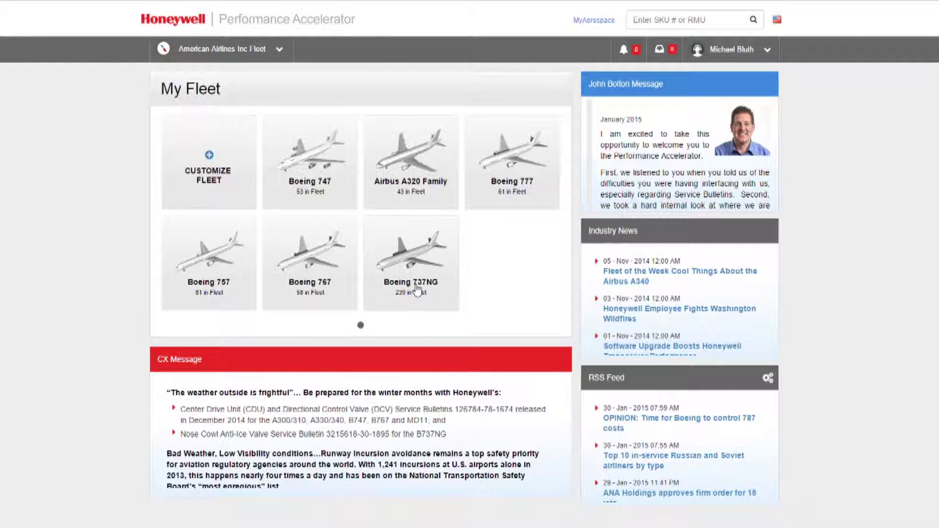
# - Enter the Boeing 737NG hangar, rotate the plane side-on and list its engine components
pyautogui.click(416, 290)
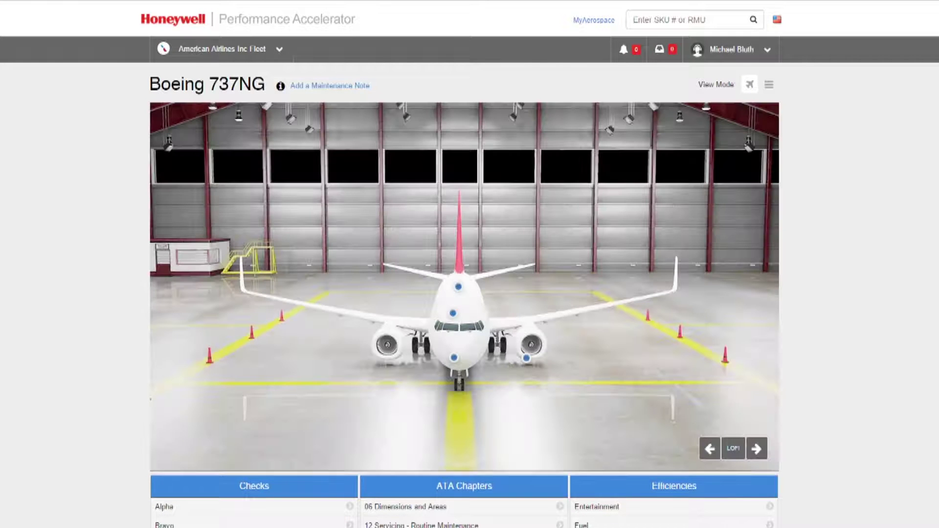
pyautogui.moveTo(440, 189); pyautogui.dragTo(734, 198)
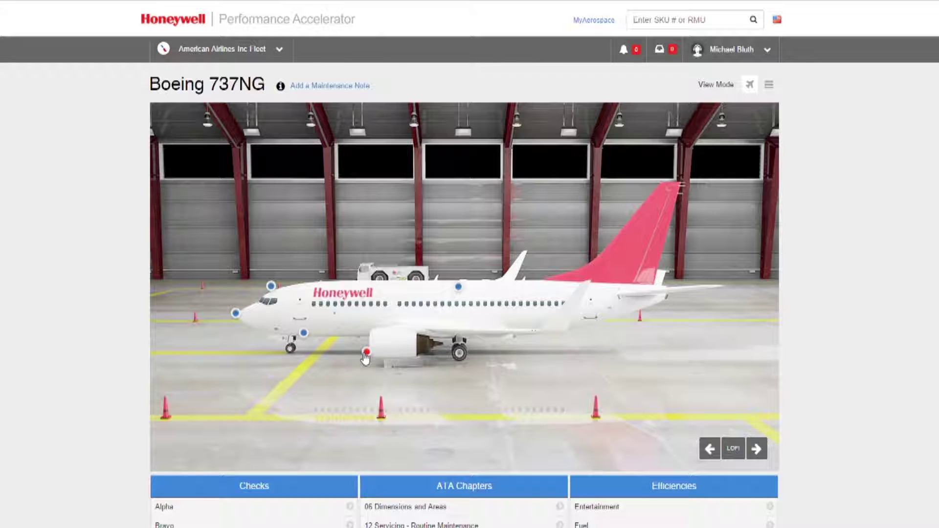
pyautogui.click(365, 356)
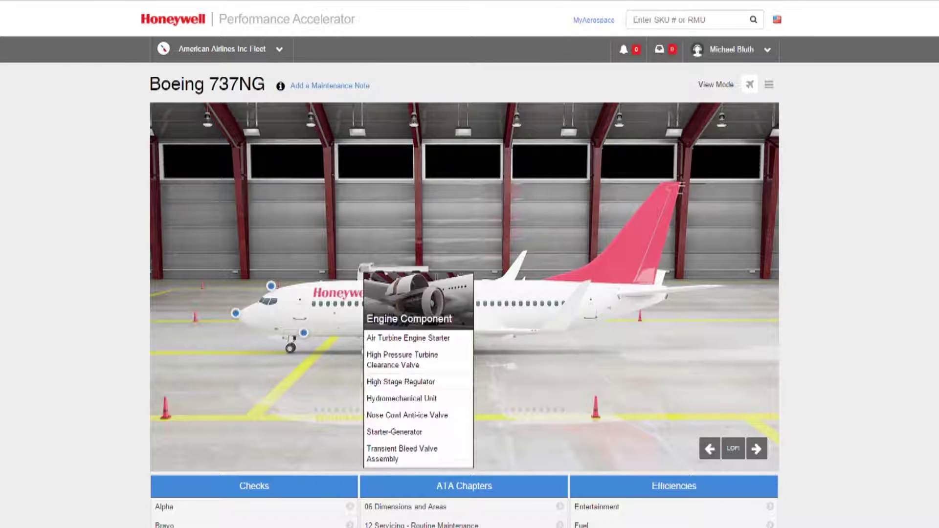
# - Show the Air Turbine Engine Starter's description and service bulletin details
pyautogui.click(382, 343)
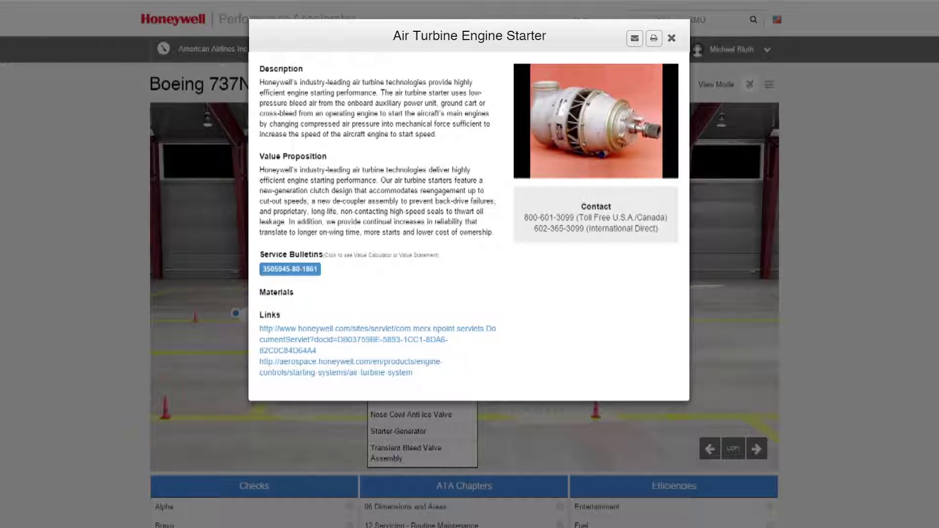
pyautogui.click(297, 273)
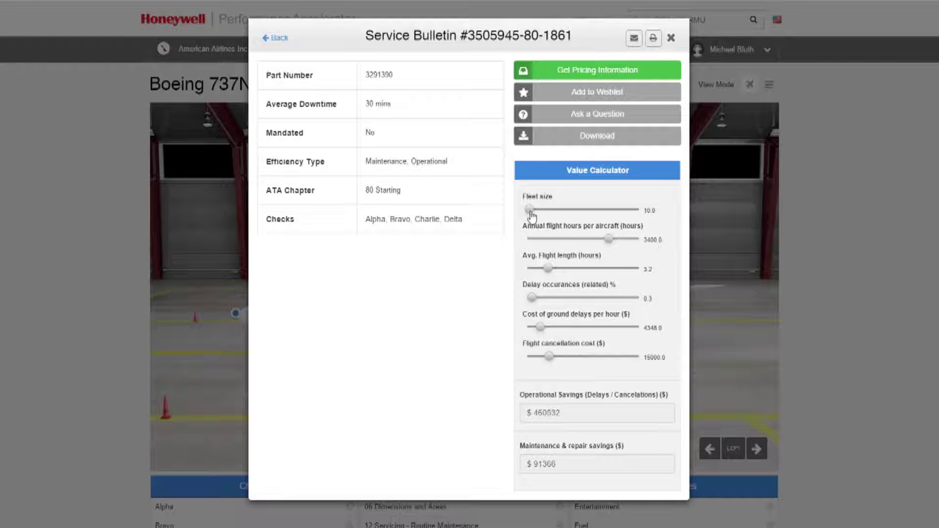
pyautogui.moveTo(529, 210)
pyautogui.mouseDown()
pyautogui.moveTo(557, 210)
pyautogui.moveTo(558, 220)
pyautogui.mouseUp()
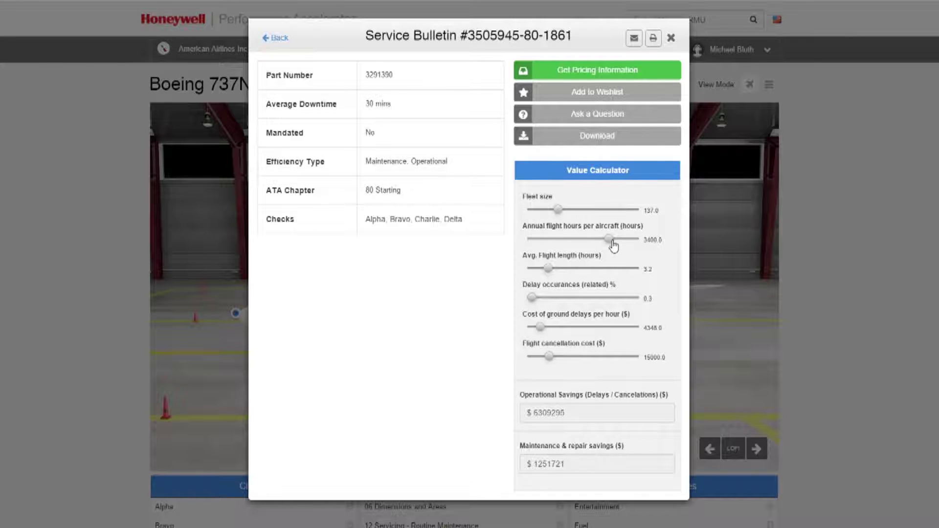
pyautogui.moveTo(609, 241); pyautogui.dragTo(577, 240)
pyautogui.moveTo(548, 269); pyautogui.dragTo(565, 271)
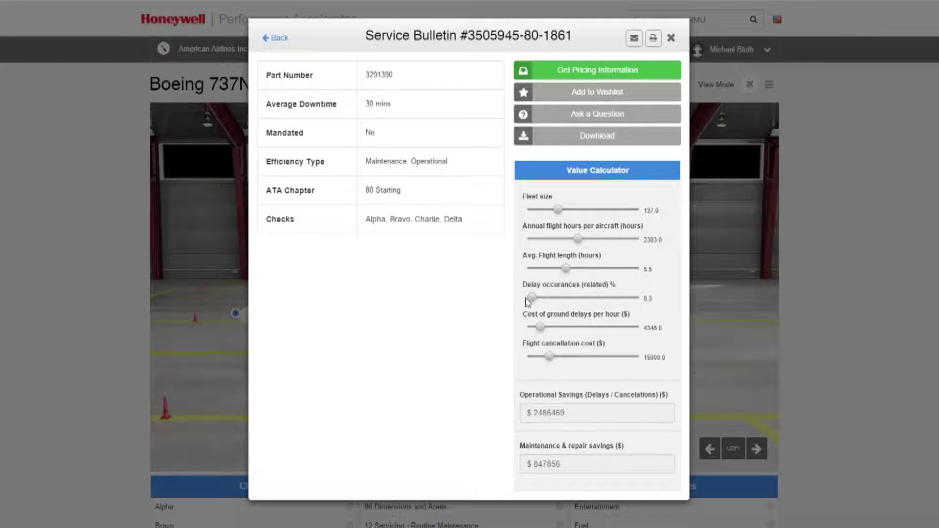
pyautogui.moveTo(532, 297); pyautogui.dragTo(539, 298)
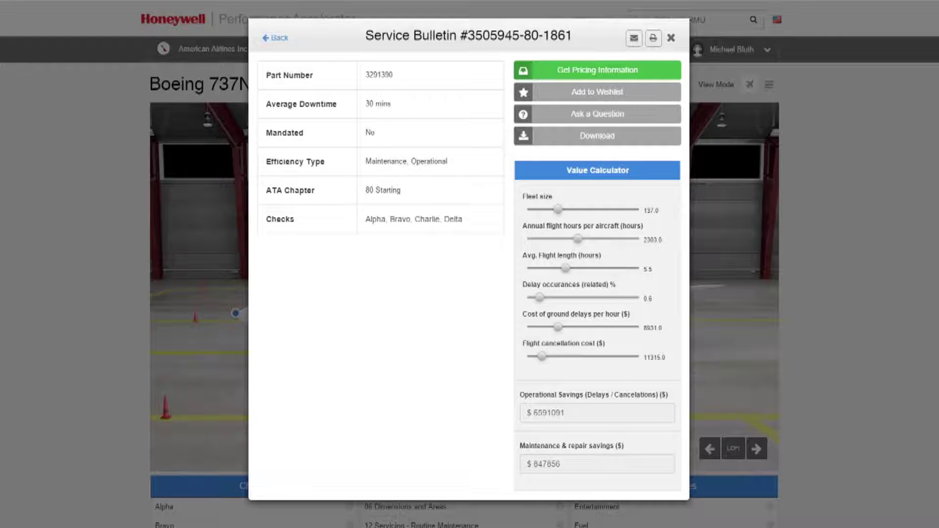
pyautogui.click(572, 74)
pyautogui.click(671, 42)
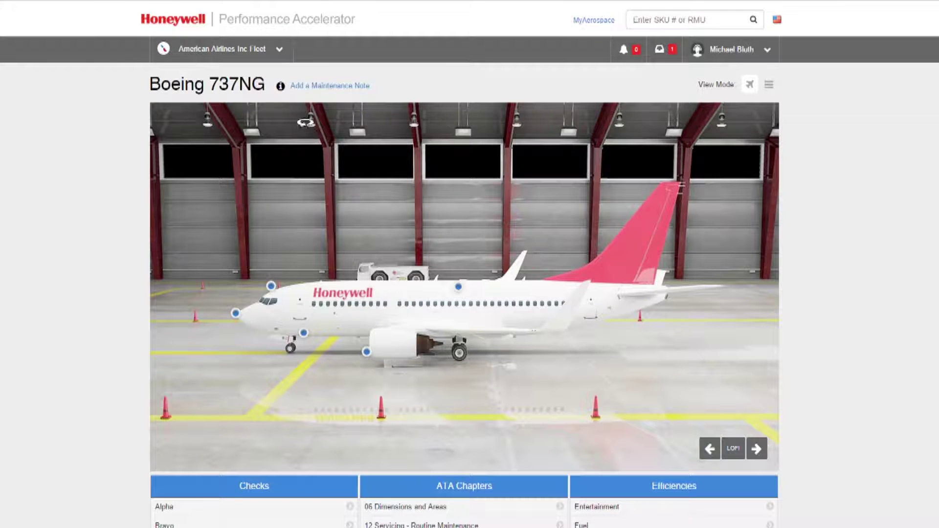
pyautogui.click(666, 57)
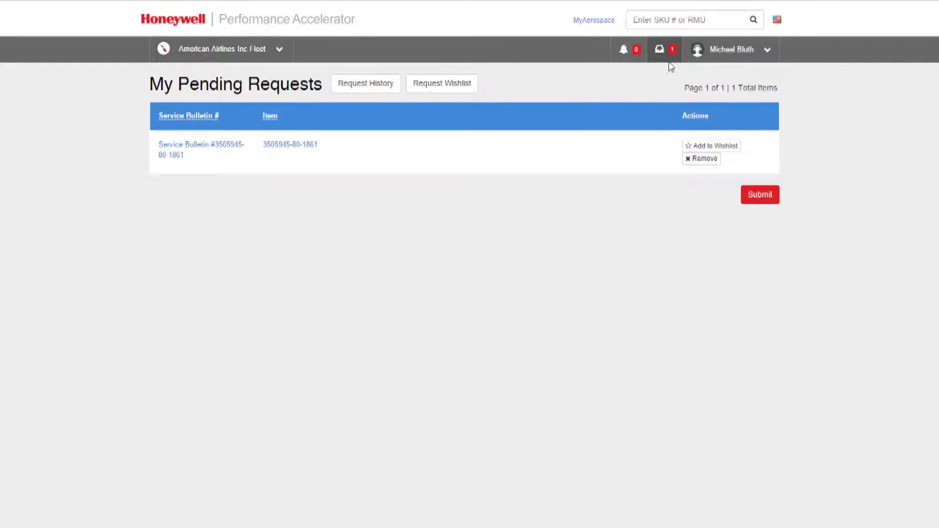
pyautogui.click(753, 198)
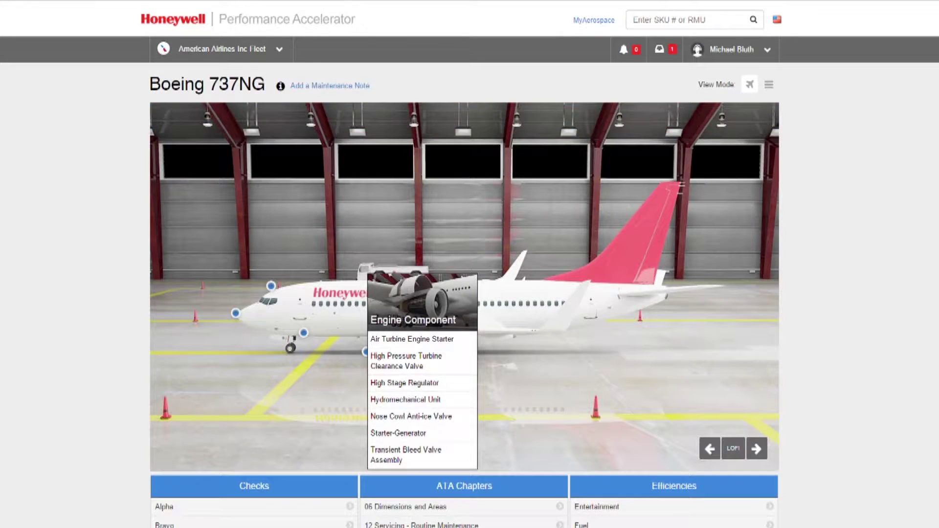
pyautogui.scroll(-5, 470, 264)
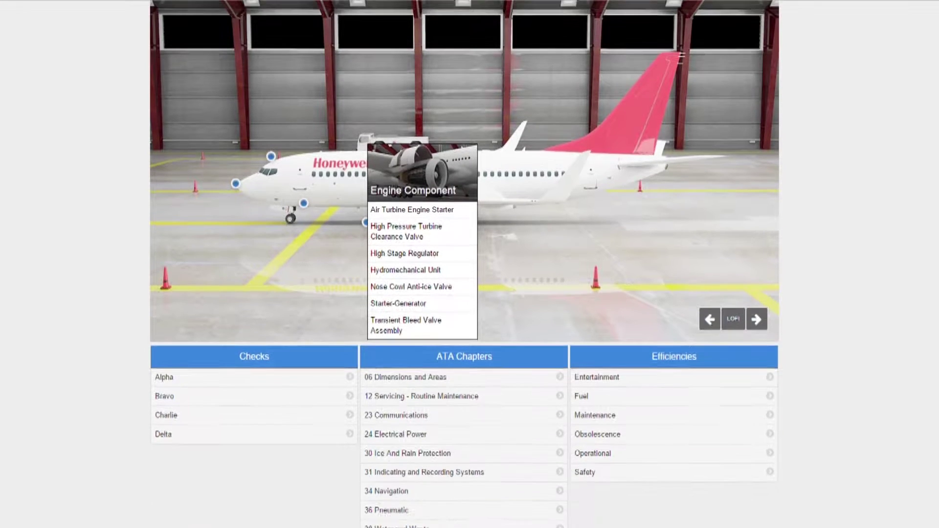
pyautogui.scroll(-3, 469, 265)
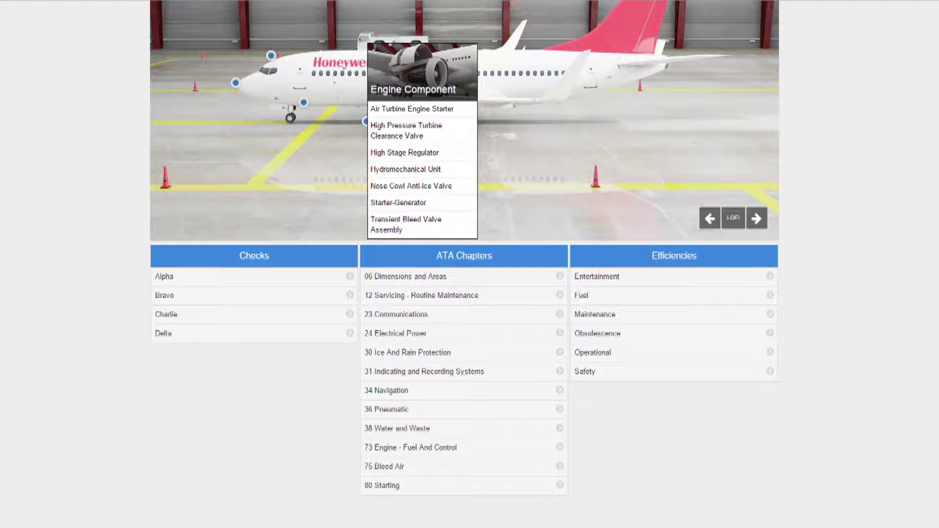
# - Expand the bulletins under the Alpha check, chapter 06 Dimensions and Areas, and Fuel efficiency
pyautogui.click(182, 280)
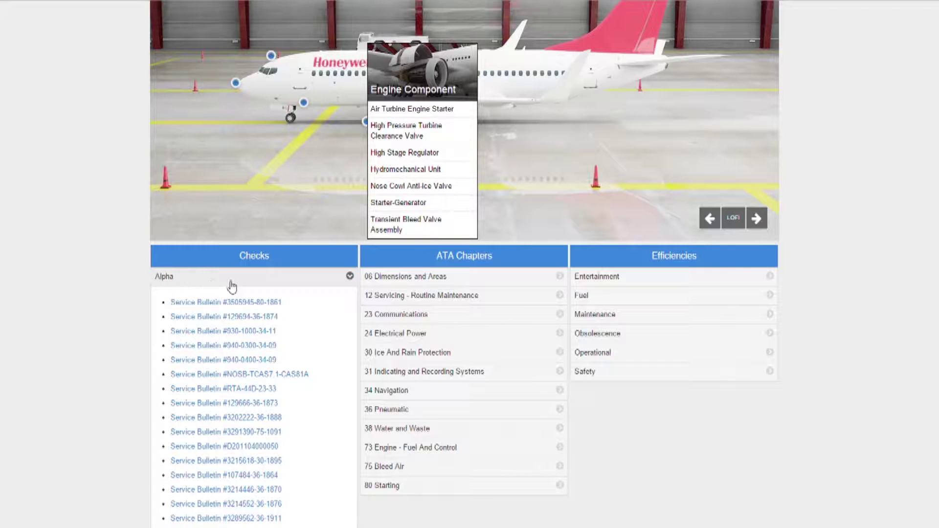
pyautogui.click(389, 283)
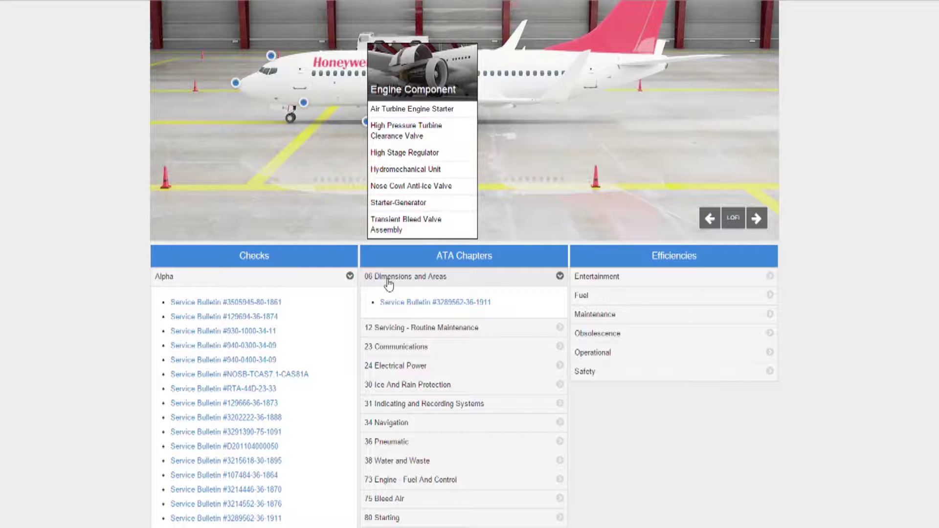
pyautogui.click(600, 297)
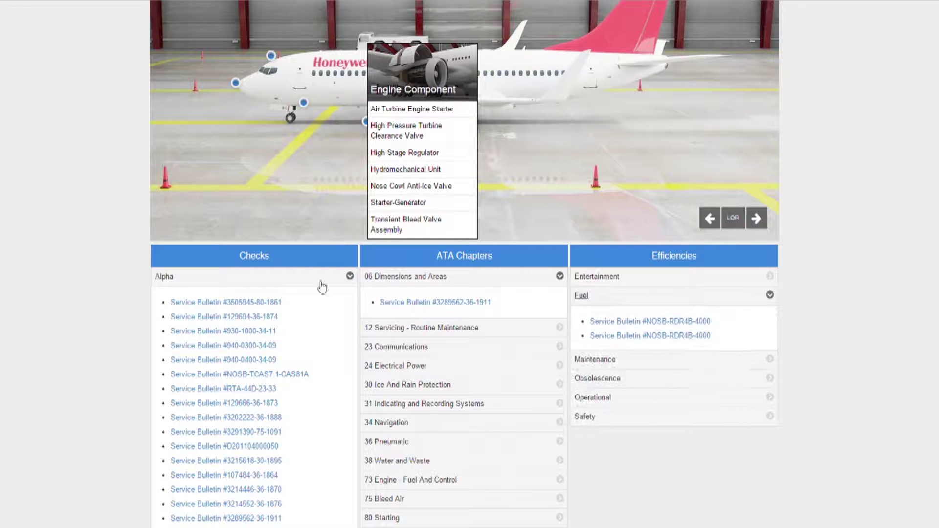
pyautogui.scroll(-1, 601, 301)
pyautogui.scroll(5, 600, 301)
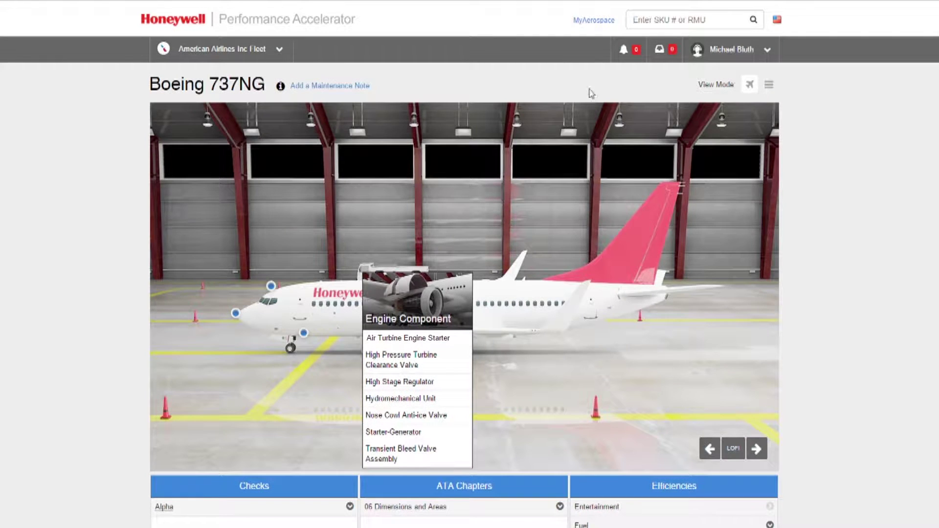
# - Go to Customize Fleet and start adding a platform to the fleet
pyautogui.click(275, 48)
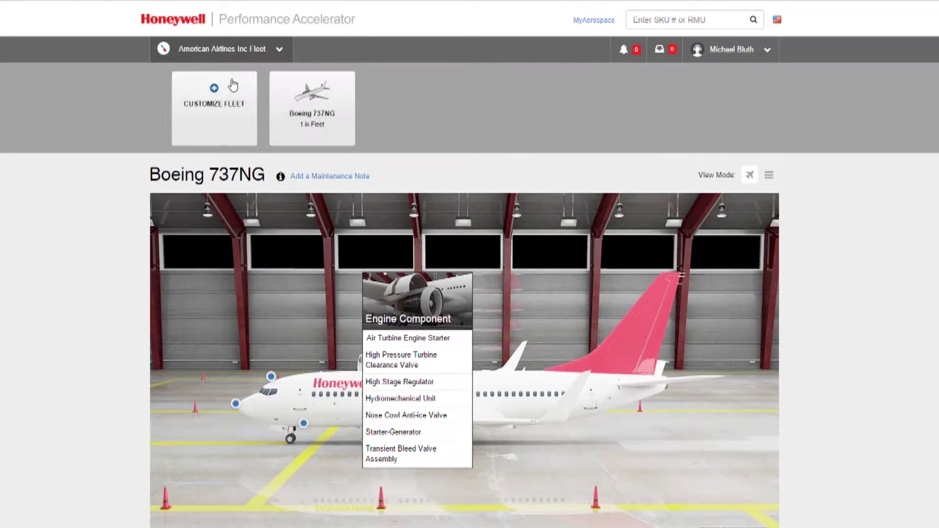
pyautogui.click(221, 99)
pyautogui.click(732, 82)
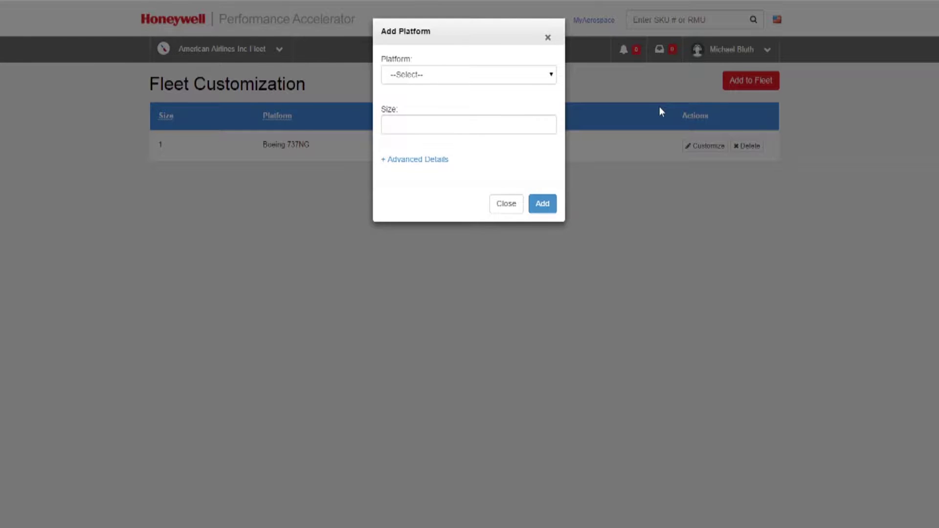
# - Review the Advanced Details equipment fields, dismiss the form and check pending requests
pyautogui.click(424, 160)
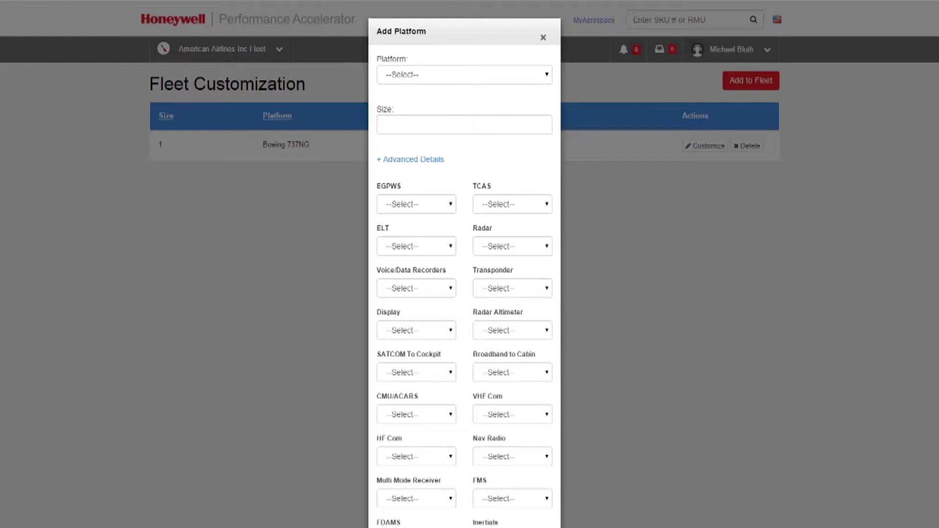
pyautogui.press('Escape')
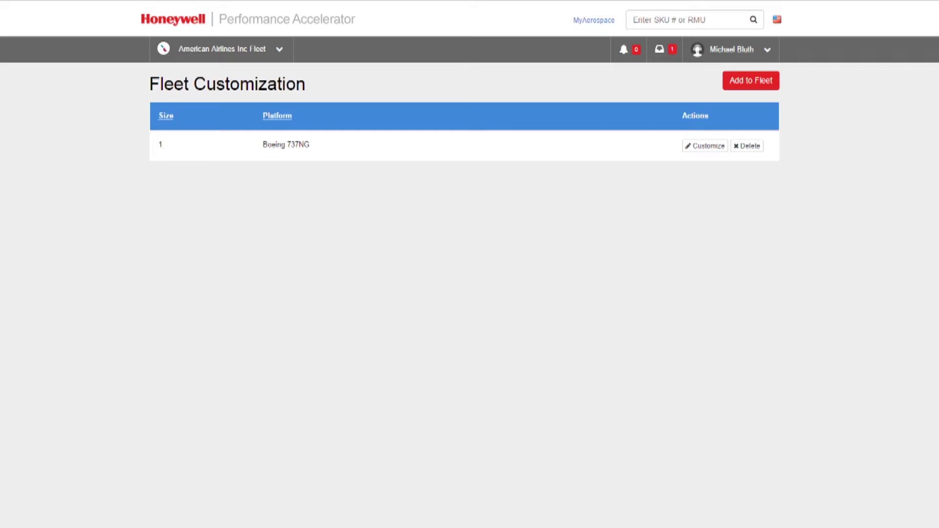
pyautogui.click(660, 50)
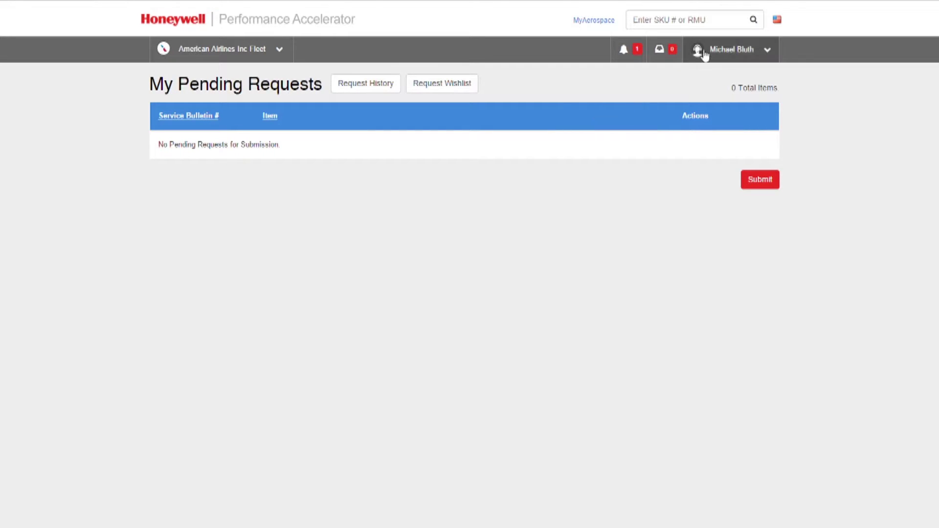
# - Visit the SKU search box and the site languages list, then return to the 737NG hangar
pyautogui.click(724, 26)
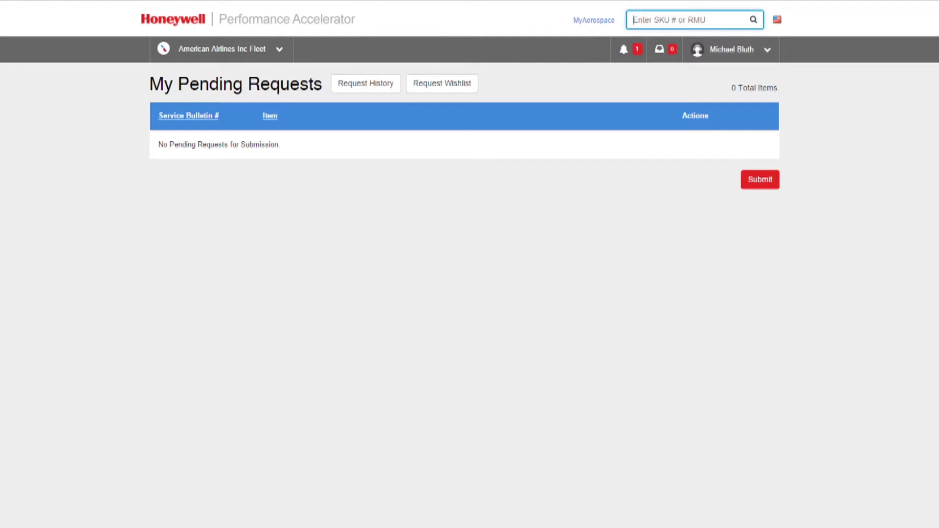
pyautogui.click(114, 133)
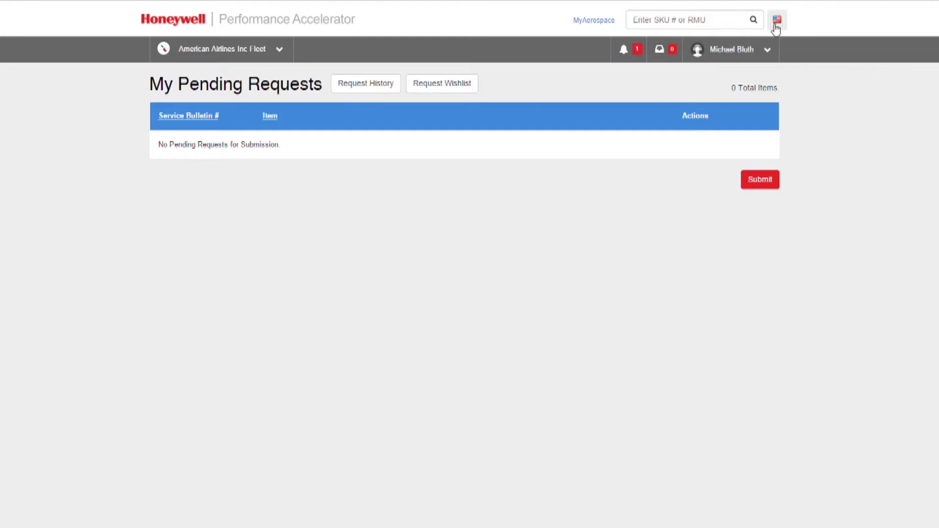
pyautogui.click(778, 20)
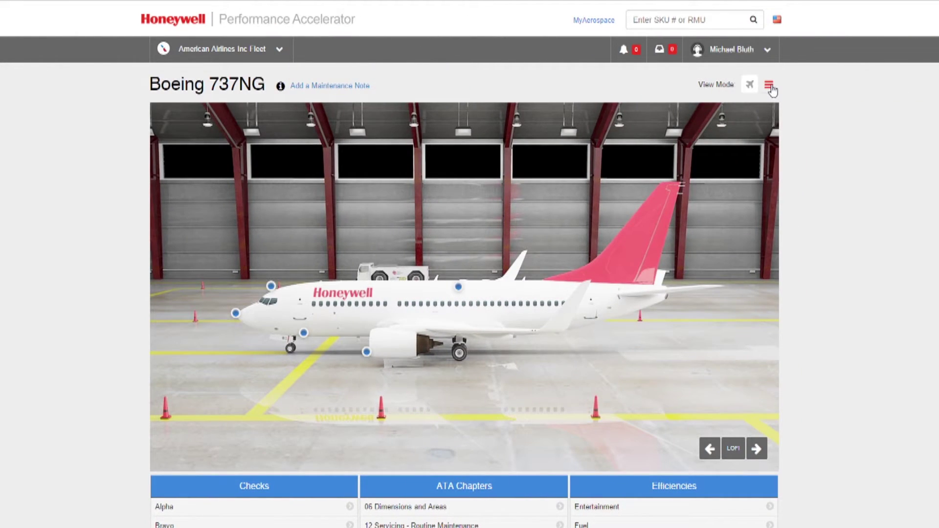
pyautogui.click(769, 86)
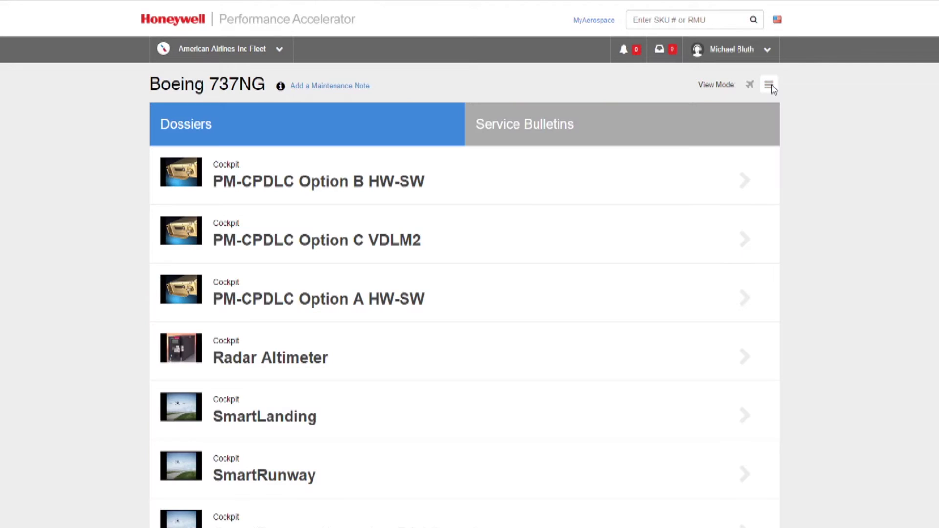
pyautogui.click(567, 125)
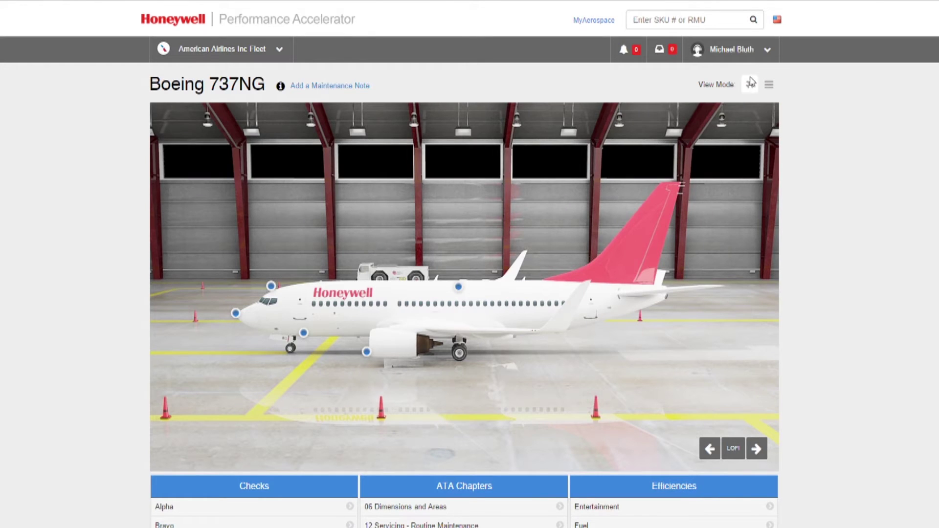
# - Open My Profile from the account menu to view contact details and notification settings
pyautogui.click(763, 52)
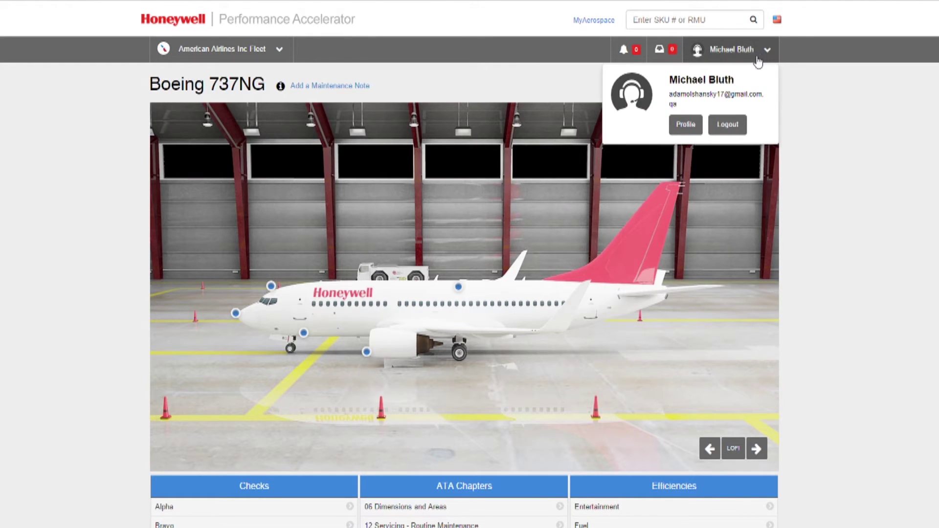
pyautogui.click(685, 125)
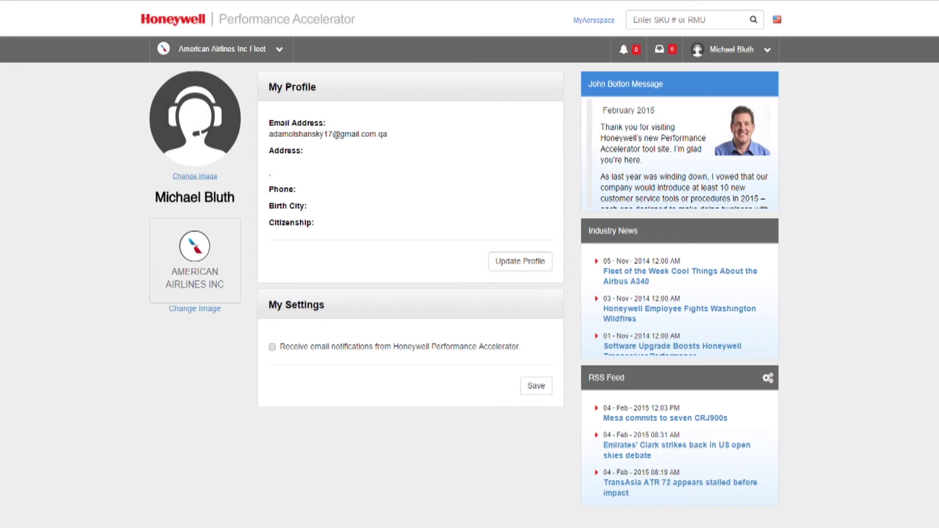